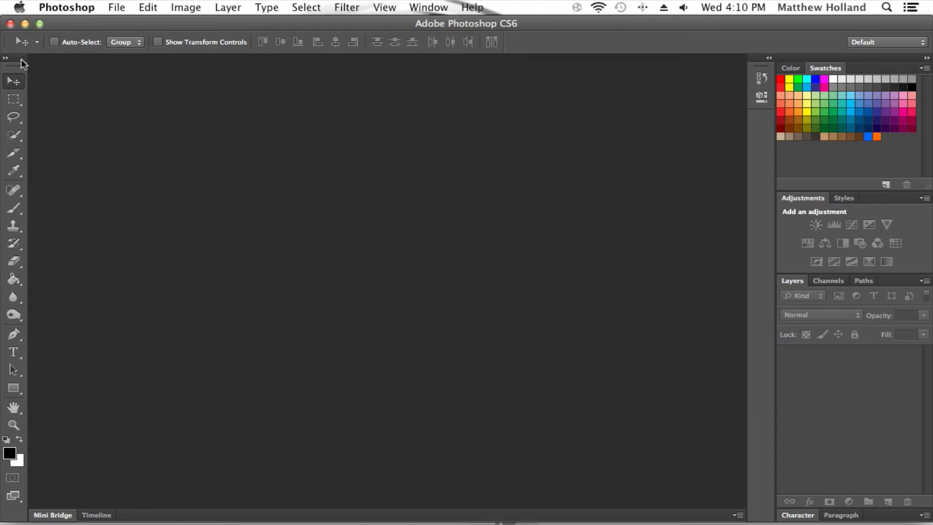
- Dock the Tools panel beside the collapsed panels and return it, and switch its layout to two columns and back to one
{"action": "left_click_drag", "start_coordinate": [22, 59], "coordinate": [733, 98]}
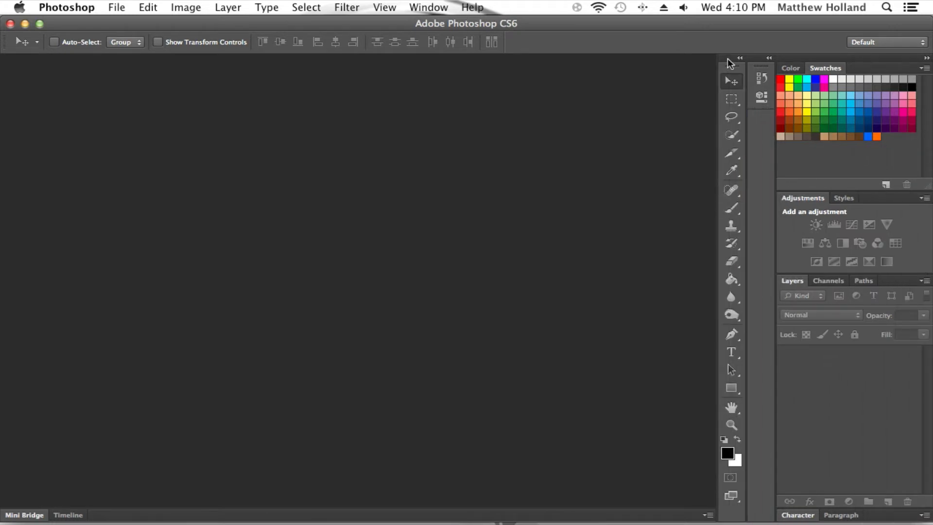
{"action": "left_click_drag", "start_coordinate": [730, 63], "coordinate": [932, 104]}
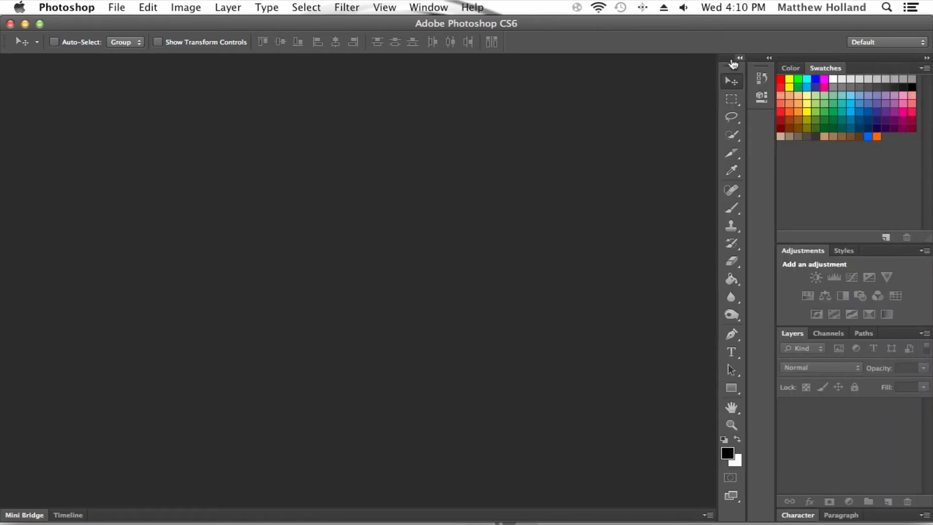
{"action": "left_click_drag", "start_coordinate": [734, 68], "coordinate": [8, 136]}
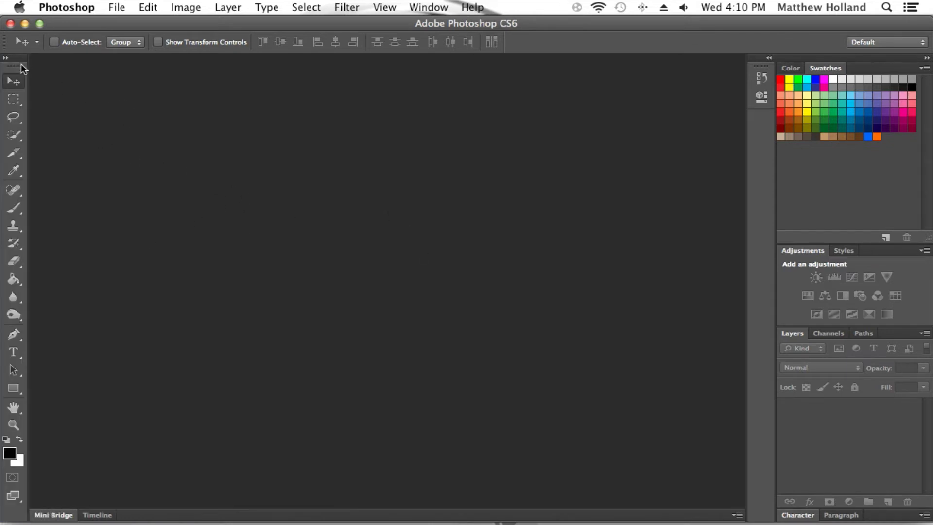
{"action": "left_click", "coordinate": [5, 58]}
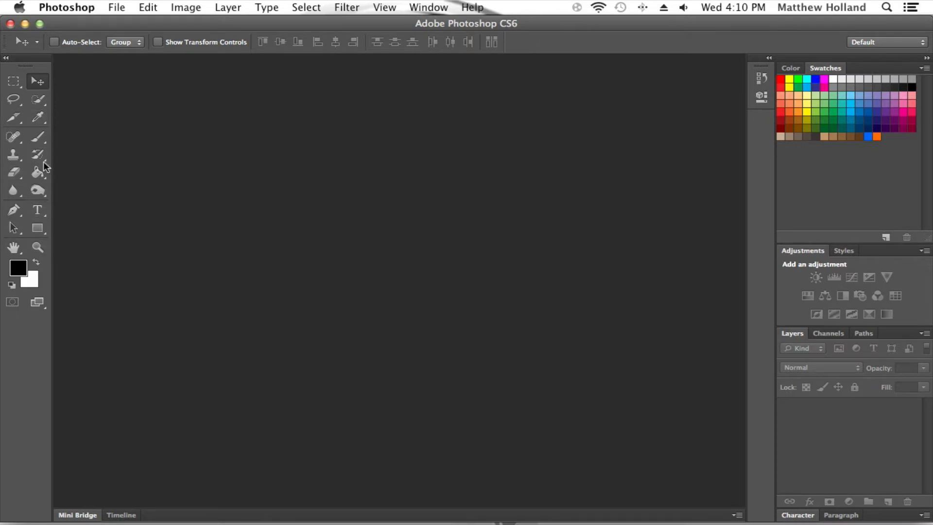
{"action": "left_click", "coordinate": [6, 58]}
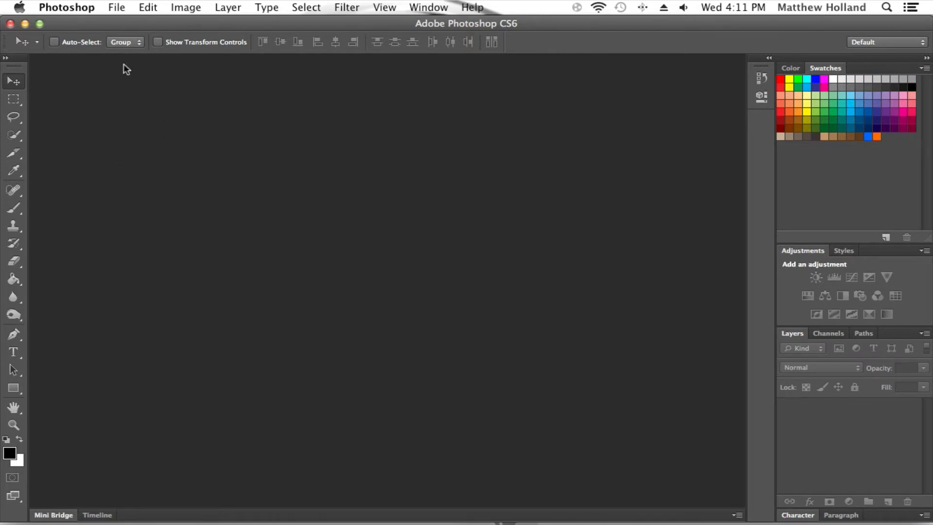
- Examine the options of the marquee, lasso, quick selection, slice, eyedropper, healing, brush and clone stamp tools, ending on the Move tool
{"action": "left_click", "coordinate": [13, 98]}
{"action": "left_click", "coordinate": [13, 116]}
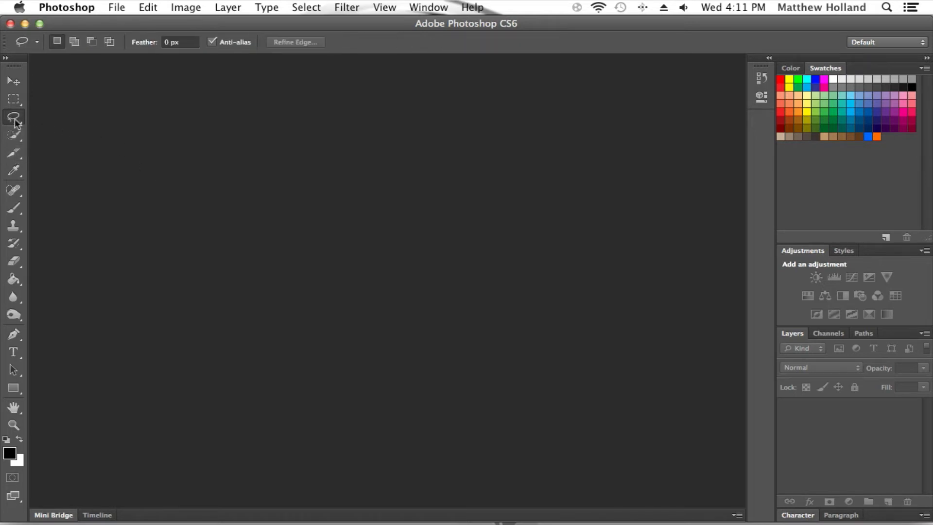
{"action": "left_click", "coordinate": [15, 135]}
{"action": "left_click", "coordinate": [15, 154]}
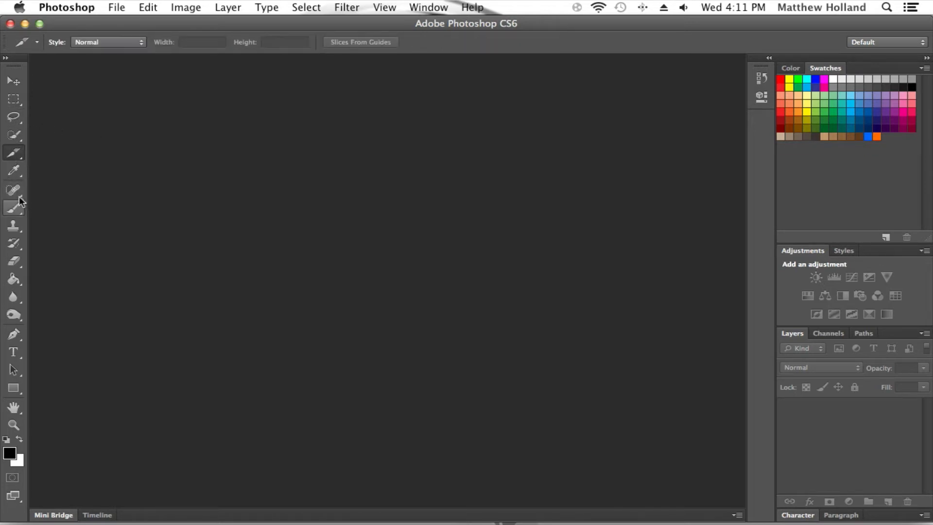
{"action": "left_click", "coordinate": [15, 173]}
{"action": "left_click", "coordinate": [14, 190]}
{"action": "left_click", "coordinate": [13, 208]}
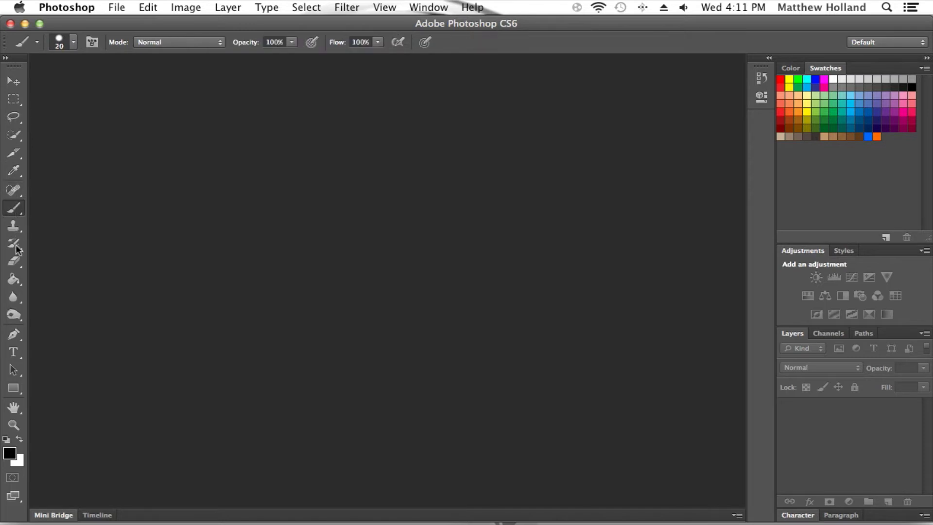
{"action": "left_click", "coordinate": [14, 226]}
{"action": "left_click", "coordinate": [14, 80]}
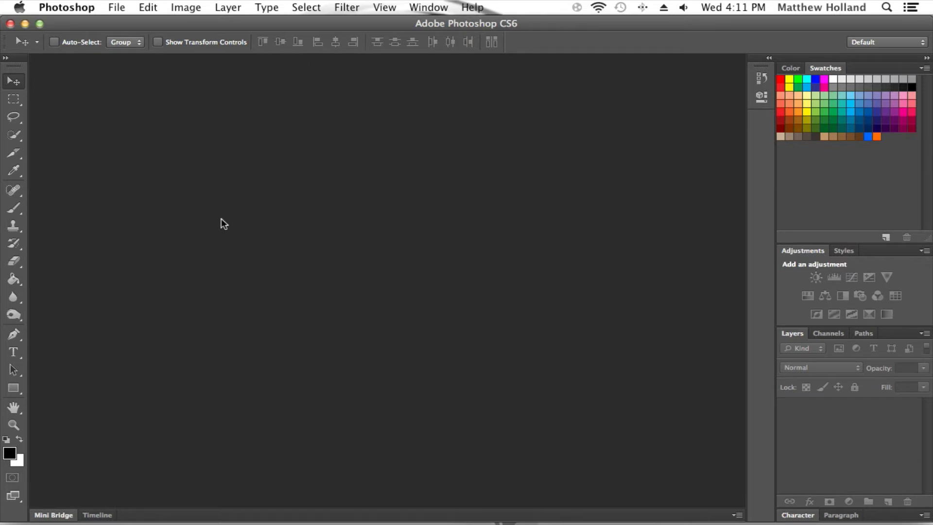
- Compare the options of the Rectangle shape tool and the Rectangular Marquee tool, ending on the Move tool
{"action": "left_click", "coordinate": [13, 388]}
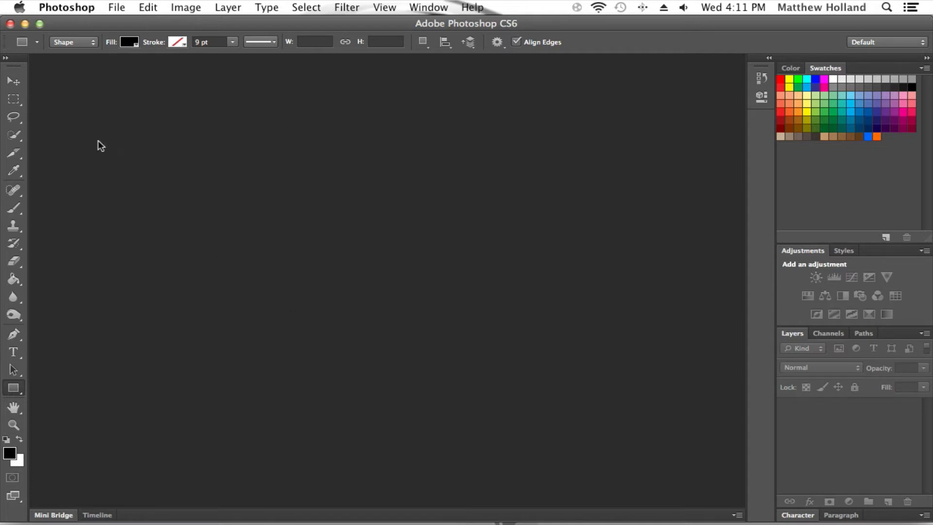
{"action": "left_click", "coordinate": [14, 98]}
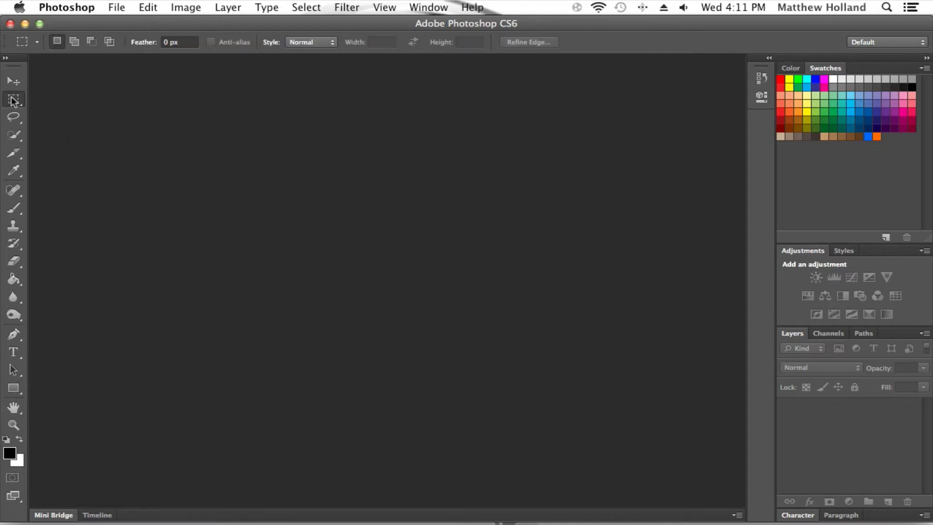
{"action": "left_click", "coordinate": [14, 81]}
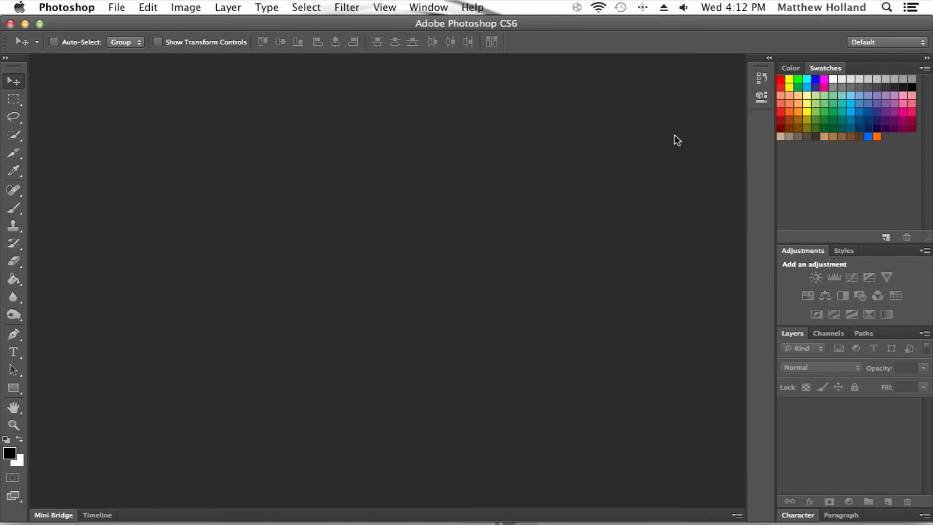
- Open the collapsed History and Properties panels to examine each one, and collapse them again
{"action": "left_click", "coordinate": [769, 60]}
{"action": "left_click", "coordinate": [767, 60]}
{"action": "left_click", "coordinate": [761, 79]}
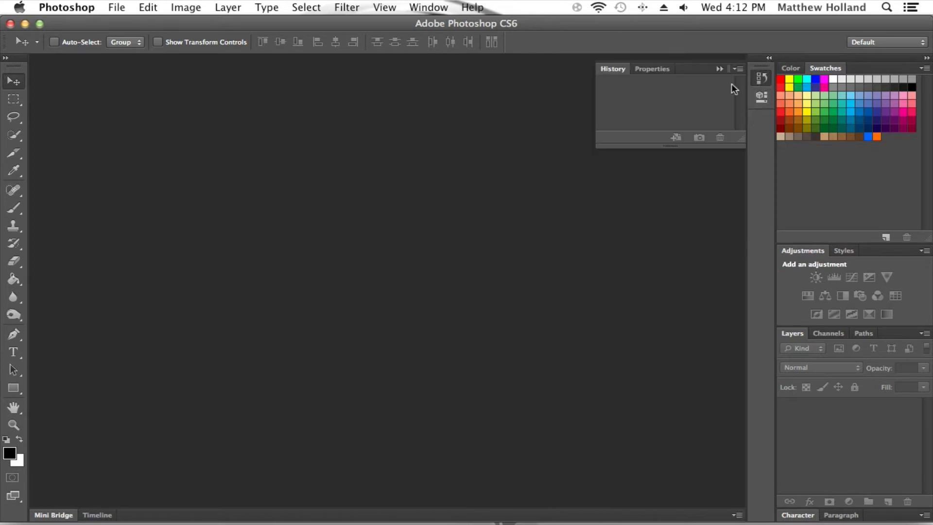
{"action": "left_click", "coordinate": [762, 97]}
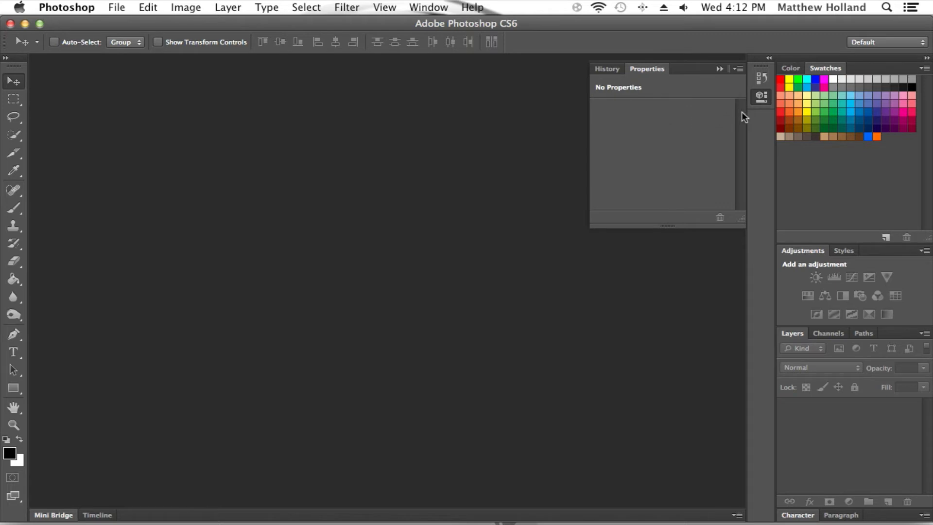
{"action": "left_click", "coordinate": [761, 78]}
{"action": "left_click", "coordinate": [761, 80]}
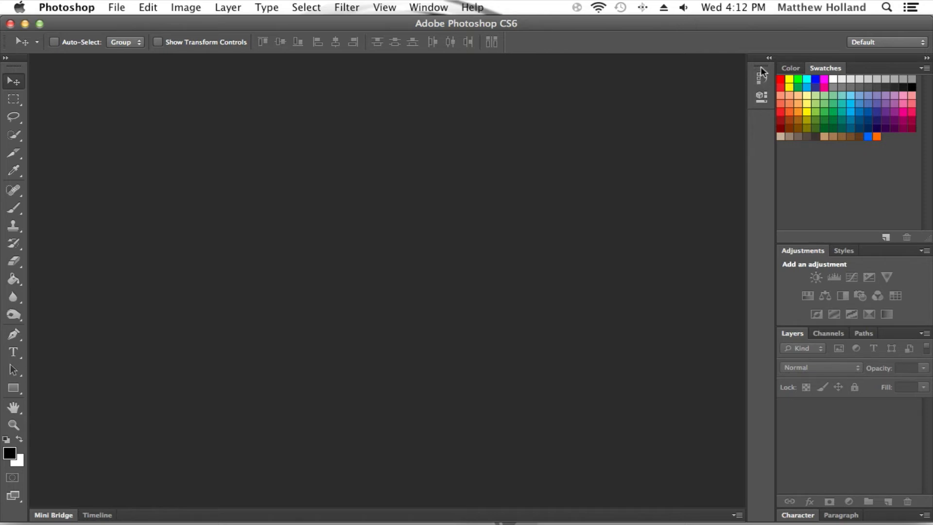
- Detach the History and Properties panel group from the dock, expand it and place it floating over the workspace
{"action": "left_click_drag", "start_coordinate": [762, 73], "coordinate": [613, 167]}
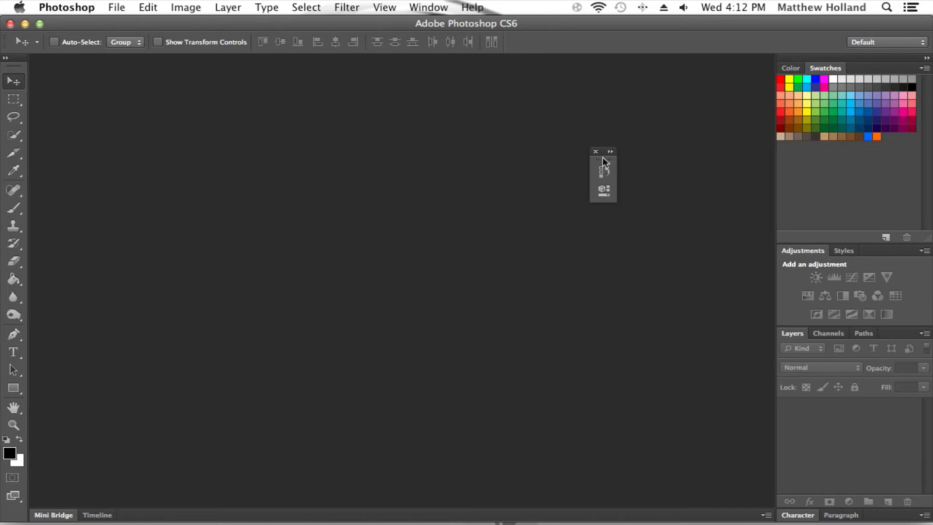
{"action": "left_click", "coordinate": [602, 171]}
{"action": "left_click", "coordinate": [599, 174]}
{"action": "left_click", "coordinate": [610, 151]}
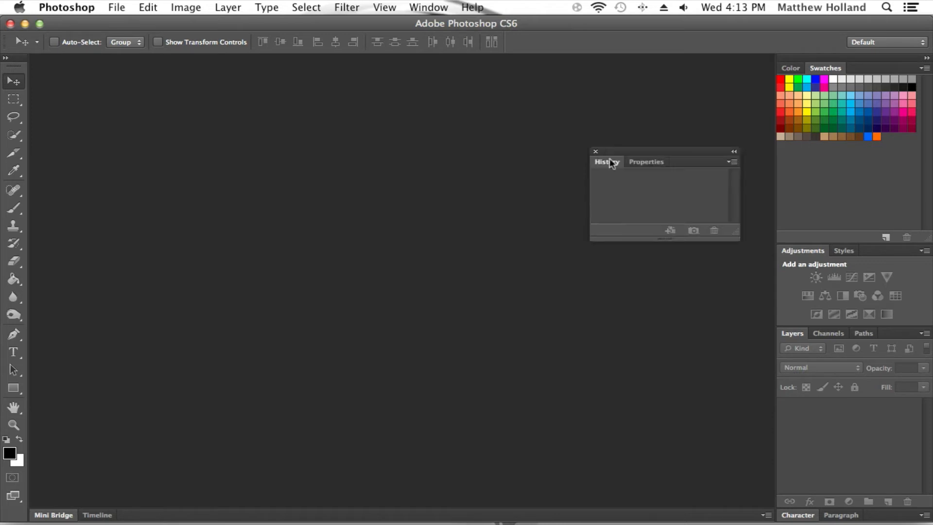
{"action": "left_click", "coordinate": [733, 151]}
{"action": "left_click", "coordinate": [607, 151]}
{"action": "left_click_drag", "start_coordinate": [668, 161], "coordinate": [568, 134]}
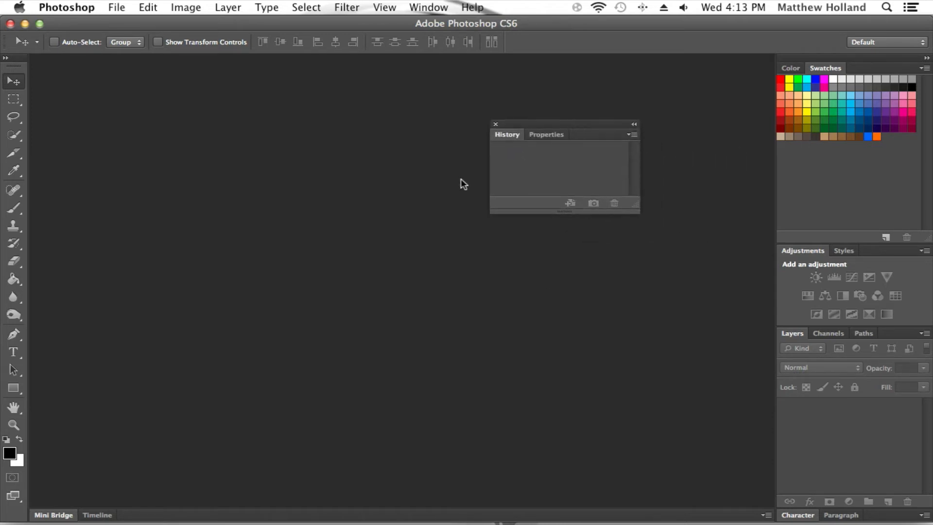
- Close the floating History and Properties group, reopen it through the History panel, and close the group again
{"action": "left_click", "coordinate": [496, 124]}
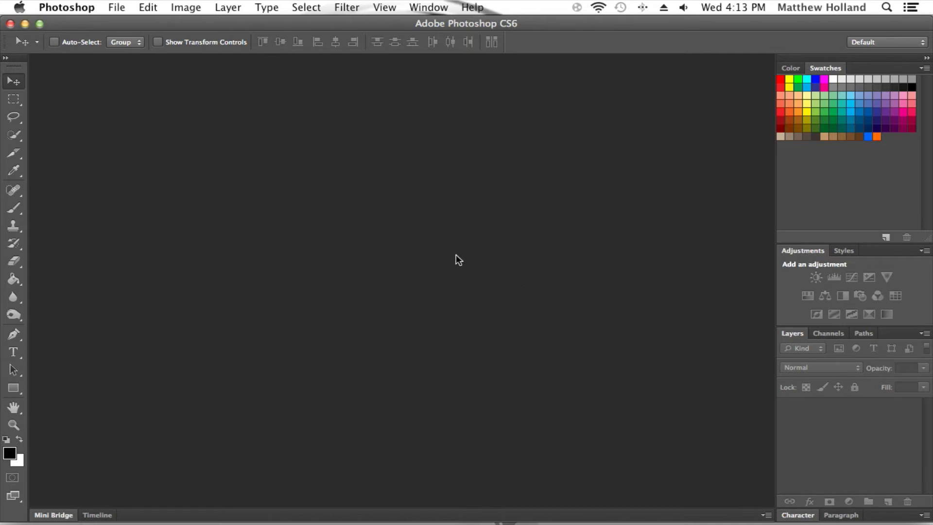
{"action": "left_click", "coordinate": [428, 6]}
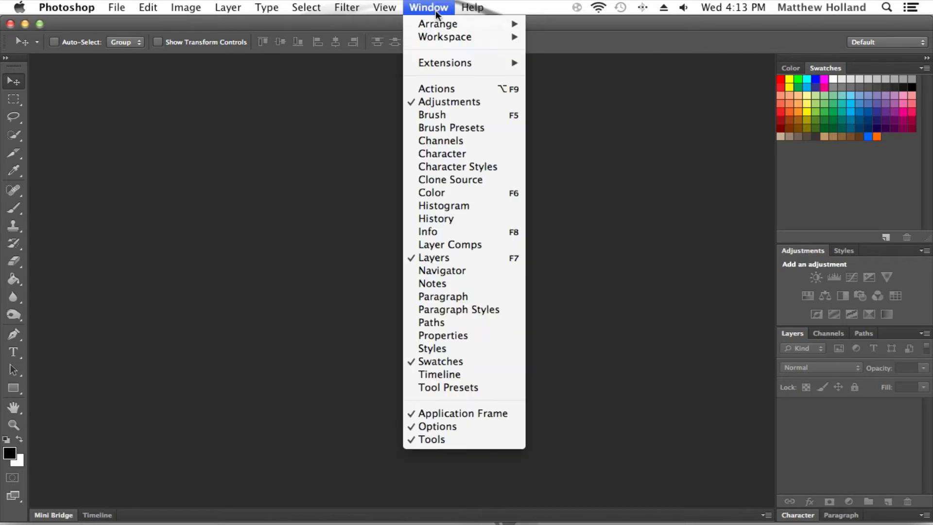
{"action": "left_click", "coordinate": [465, 220]}
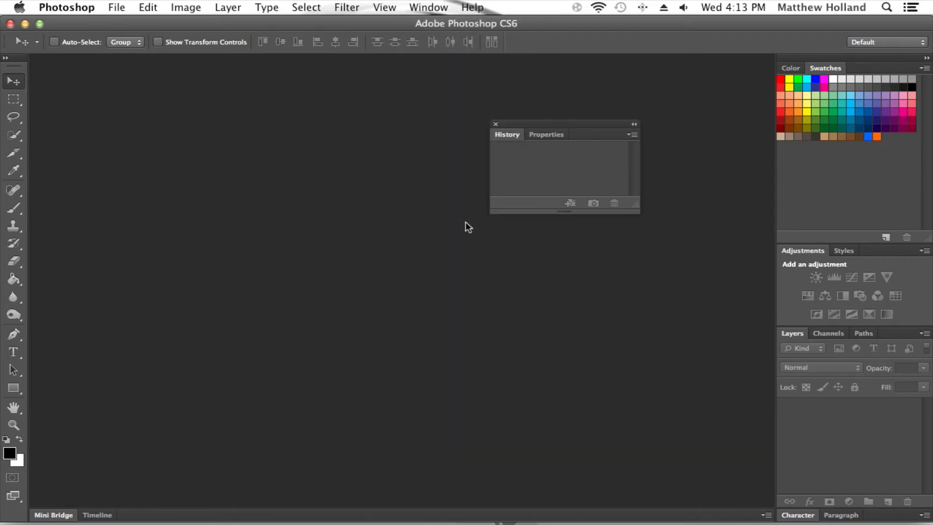
{"action": "left_click", "coordinate": [528, 135]}
{"action": "left_click", "coordinate": [507, 135]}
{"action": "left_click", "coordinate": [496, 124]}
- Show the Actions panel and close it again
{"action": "left_click", "coordinate": [440, 8]}
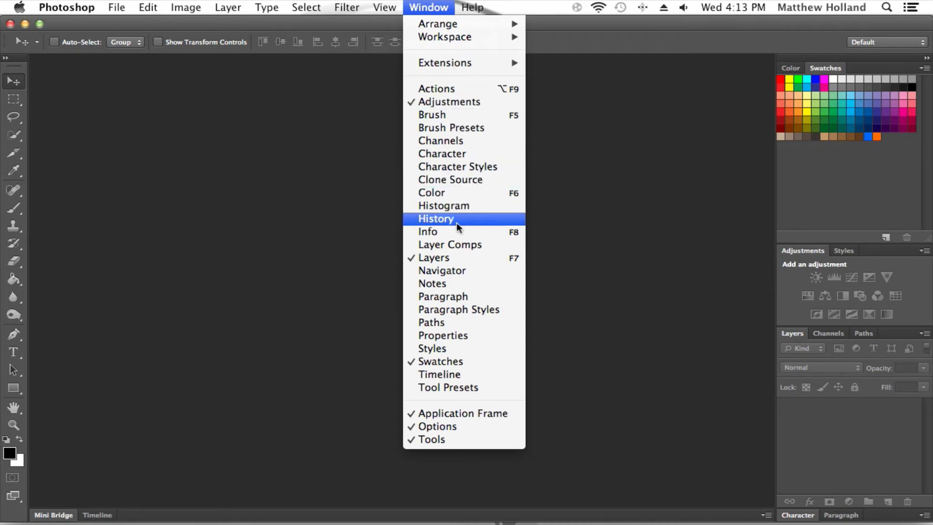
{"action": "left_click", "coordinate": [494, 88]}
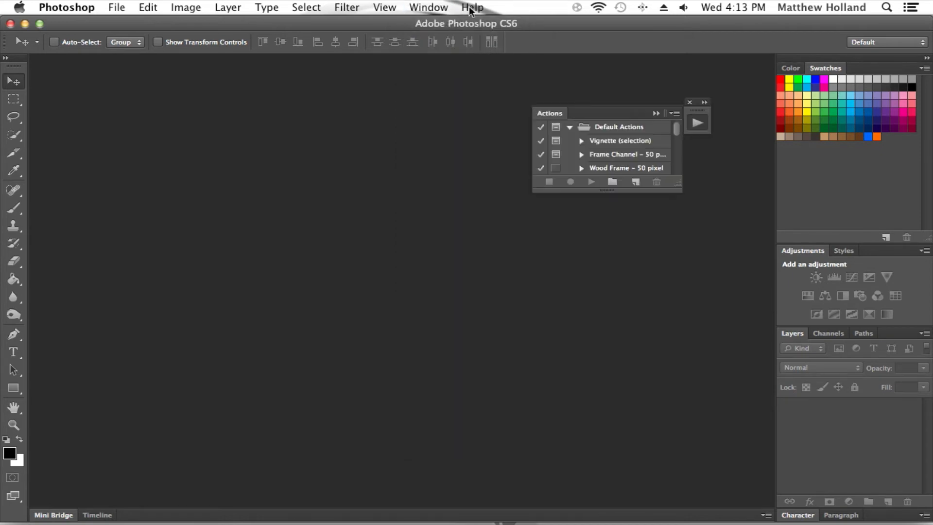
{"action": "left_click", "coordinate": [690, 102]}
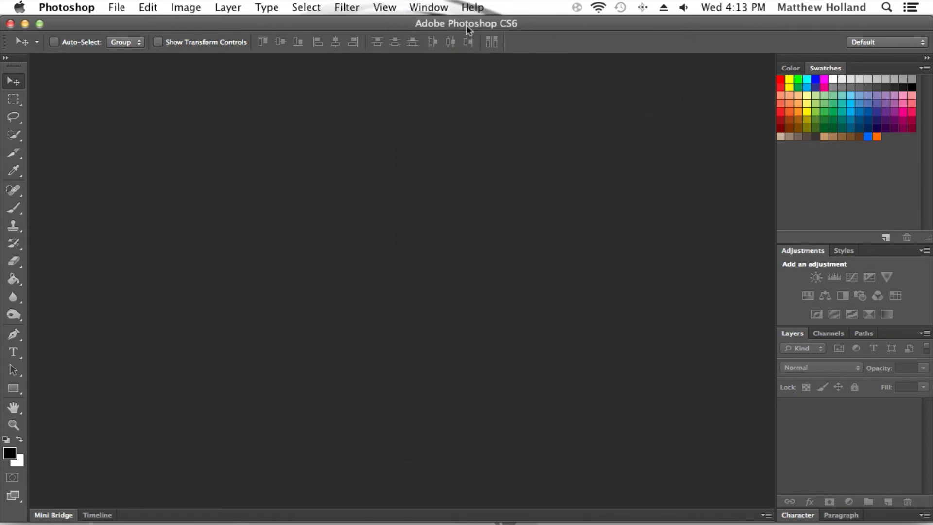
- Examine the available workspace presets and the list of panels that can be shown
{"action": "left_click", "coordinate": [428, 7]}
{"action": "mouse_move", "coordinate": [499, 41]}
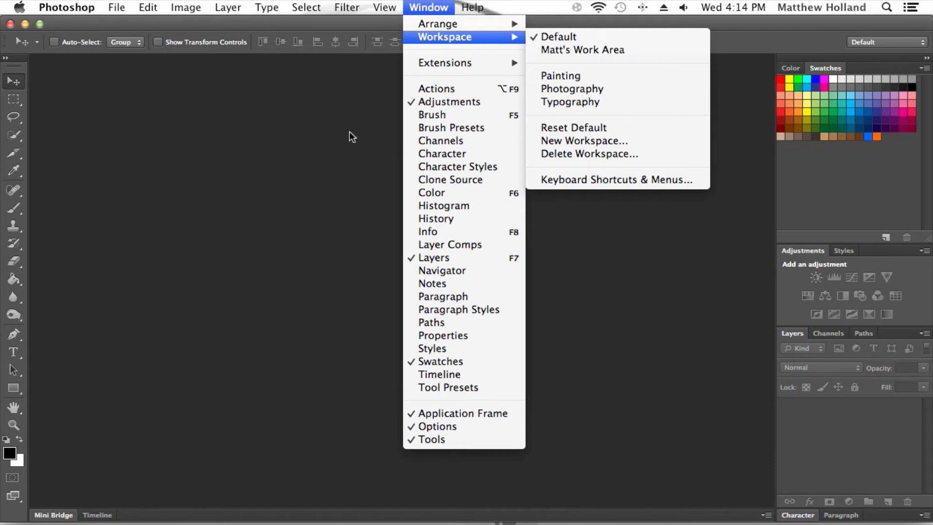
{"action": "left_click", "coordinate": [538, 94]}
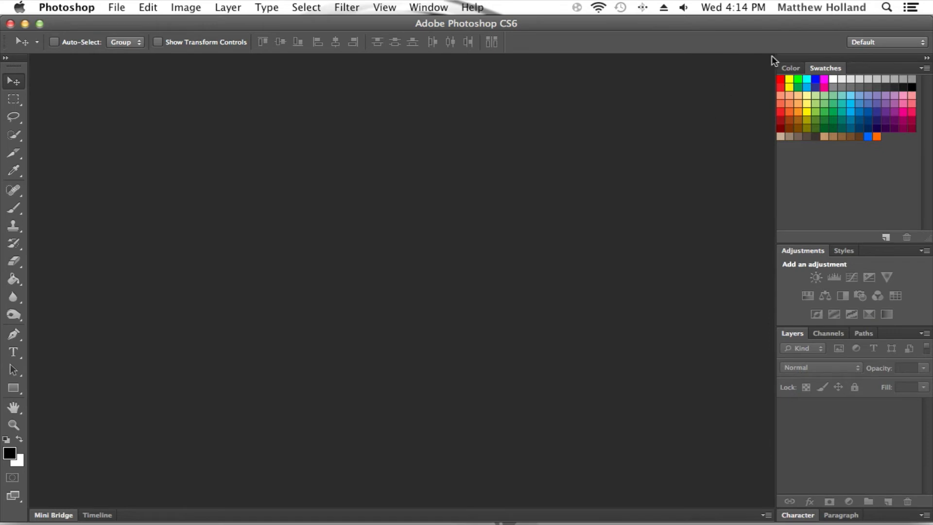
{"action": "left_click", "coordinate": [436, 6]}
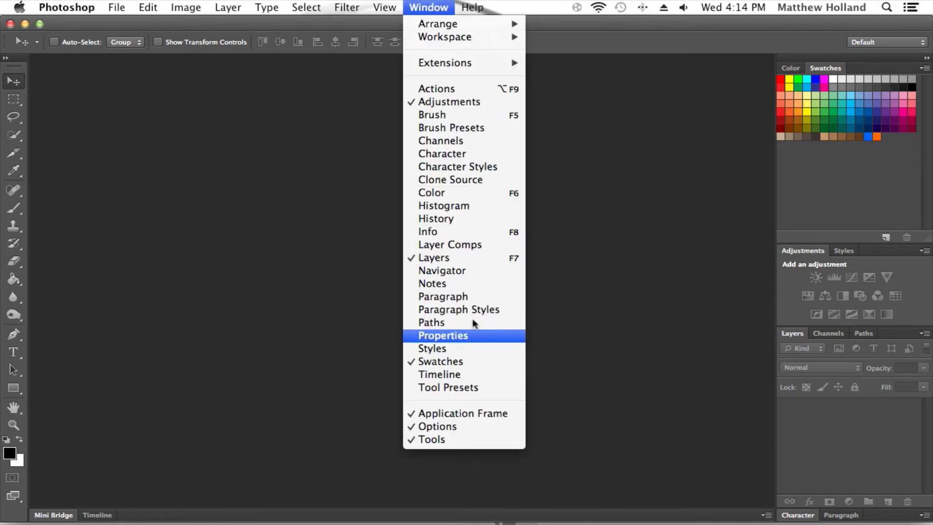
{"action": "left_click", "coordinate": [434, 6]}
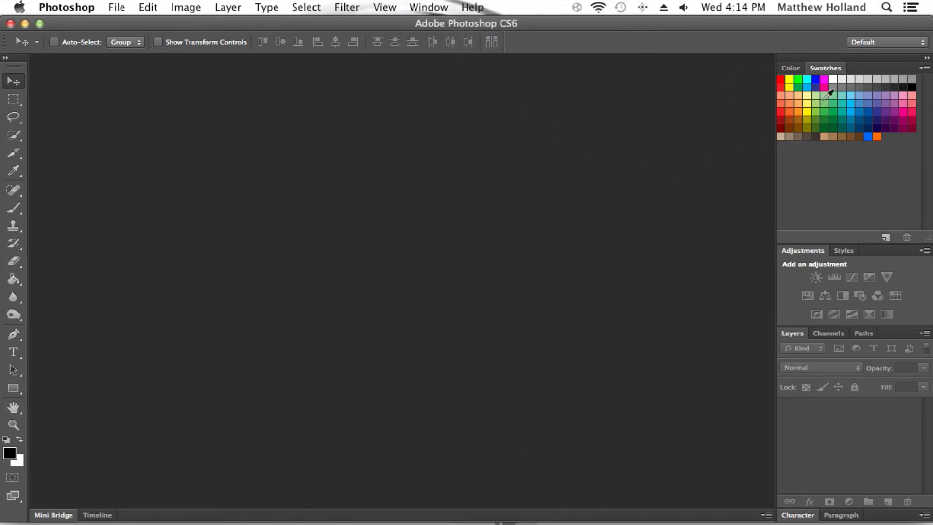
{"action": "left_click", "coordinate": [889, 44]}
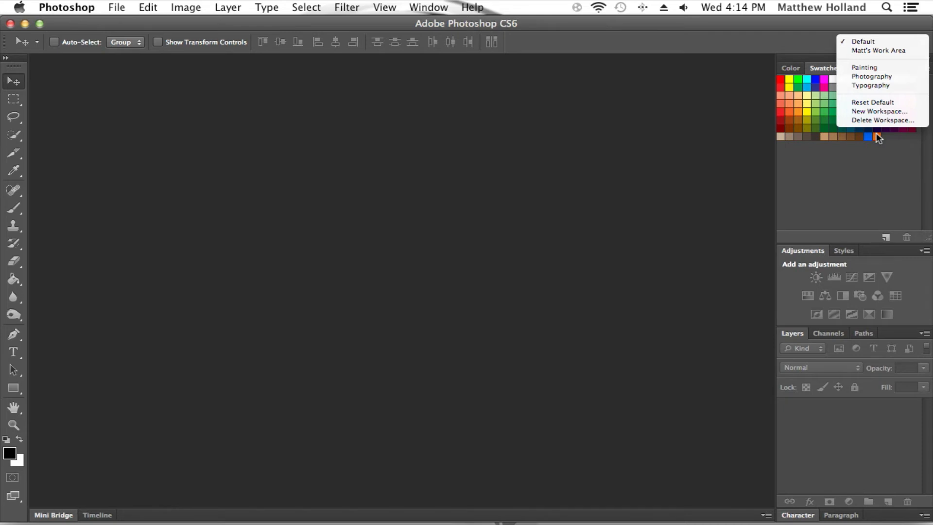
{"action": "left_click", "coordinate": [783, 47]}
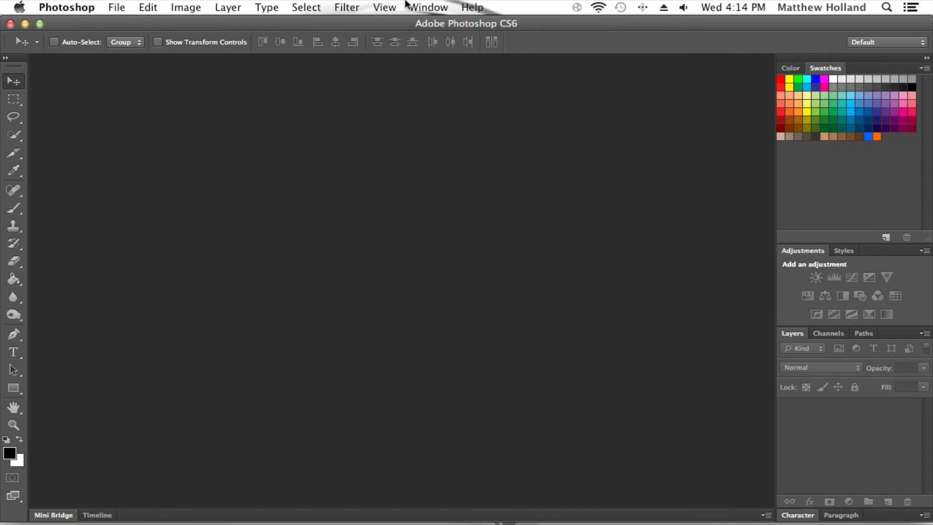
{"action": "left_click", "coordinate": [421, 4]}
{"action": "left_click", "coordinate": [424, 4]}
- Set the foreground color to dark red (R 138, G 23, B 35) in the Color panel and return to Swatches
{"action": "left_click", "coordinate": [789, 69]}
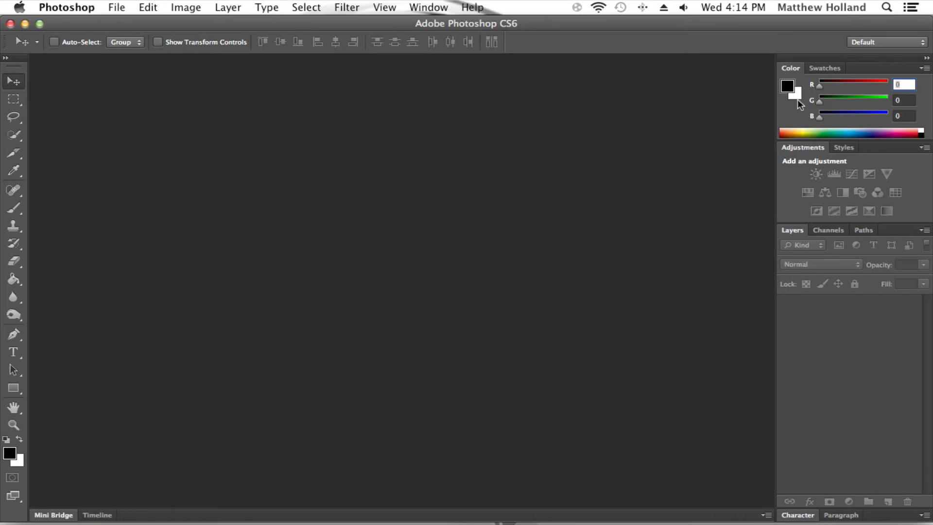
{"action": "mouse_move", "coordinate": [820, 85]}
{"action": "left_mouse_down"}
{"action": "mouse_move", "coordinate": [871, 85]}
{"action": "mouse_move", "coordinate": [818, 88]}
{"action": "left_mouse_up"}
{"action": "left_click_drag", "start_coordinate": [809, 135], "coordinate": [914, 131]}
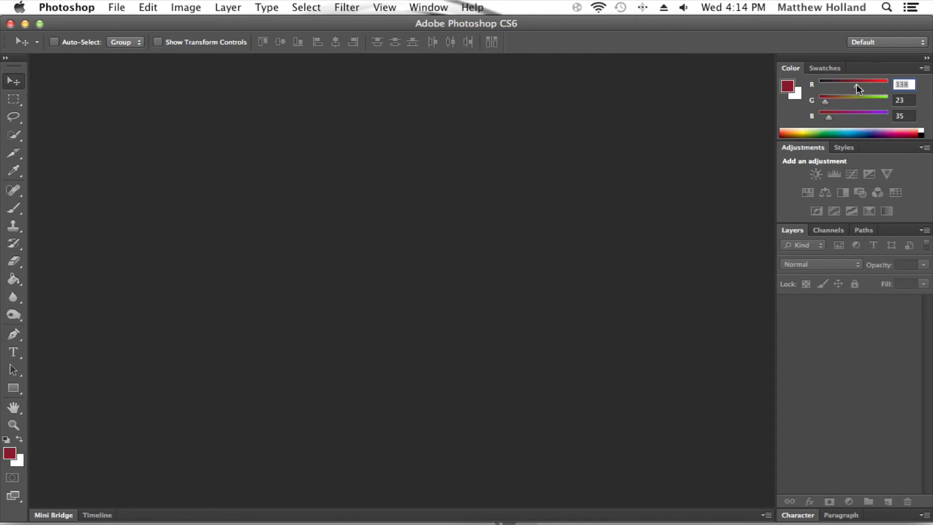
{"action": "left_click", "coordinate": [817, 71]}
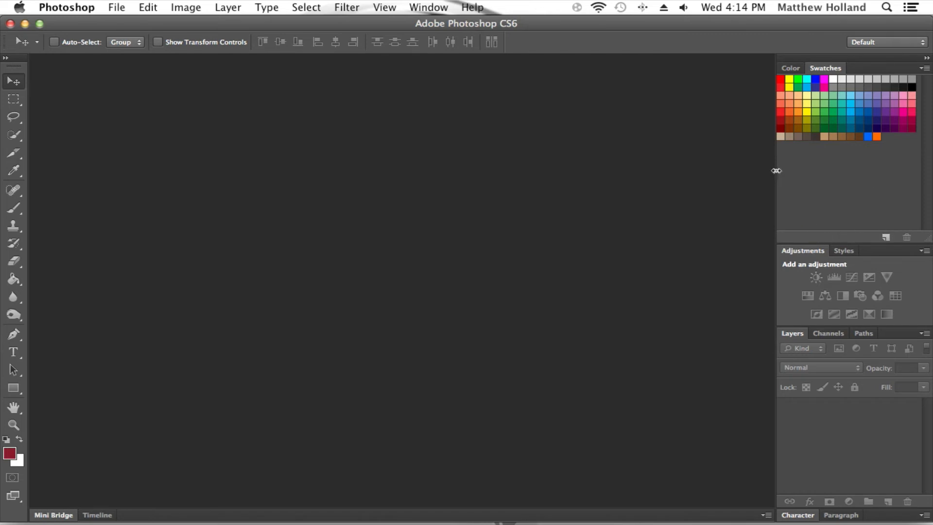
- Widen the panel dock slightly and reset the foreground and background colors to the default black and white
{"action": "left_click_drag", "start_coordinate": [776, 171], "coordinate": [762, 175]}
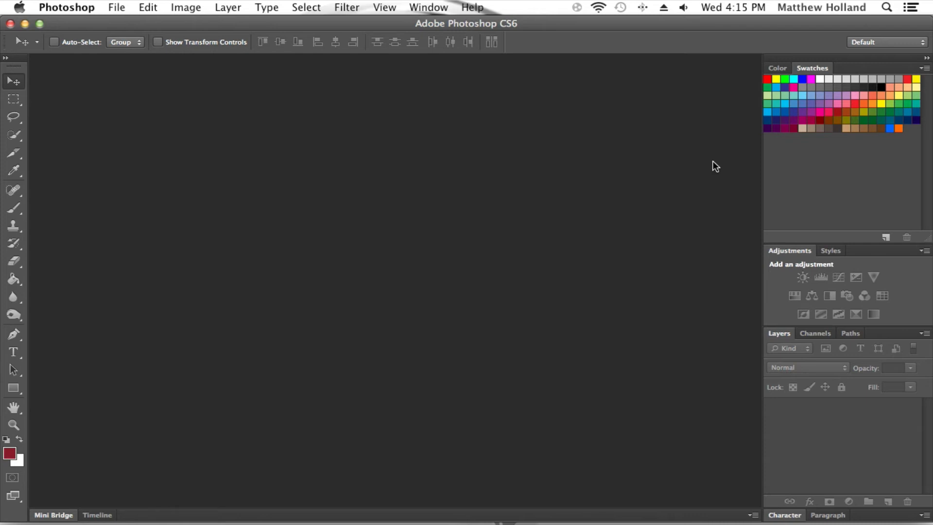
{"action": "left_click", "coordinate": [6, 439]}
- Display the Styles panel in place of Adjustments and browse its preset styles
{"action": "left_click", "coordinate": [832, 251]}
{"action": "mouse_move", "coordinate": [927, 273]}
{"action": "left_mouse_down"}
{"action": "mouse_move", "coordinate": [930, 319]}
{"action": "mouse_move", "coordinate": [926, 286]}
{"action": "left_mouse_up"}
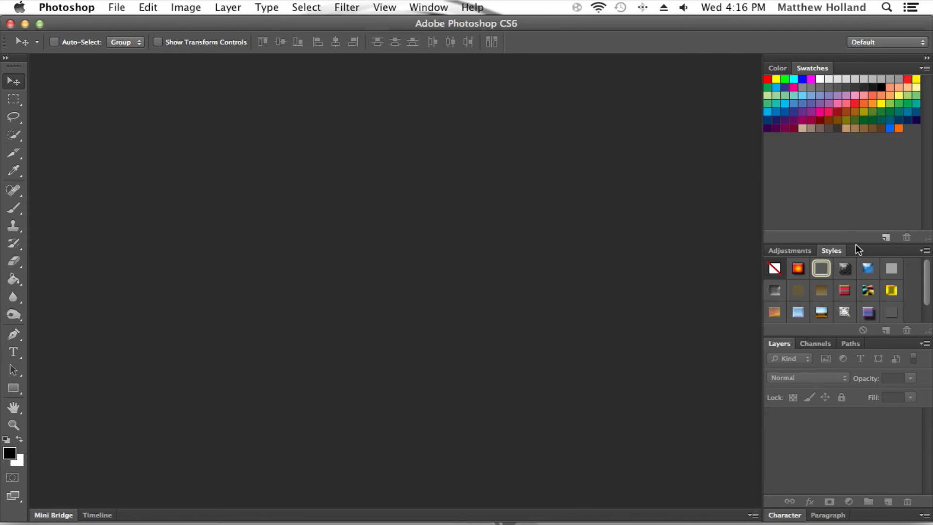
- Shorten the Swatches panel to fit its colors, narrow the panel dock slightly and enlarge the Layers panel group upward below the Styles presets
{"action": "left_click_drag", "start_coordinate": [854, 242], "coordinate": [857, 152]}
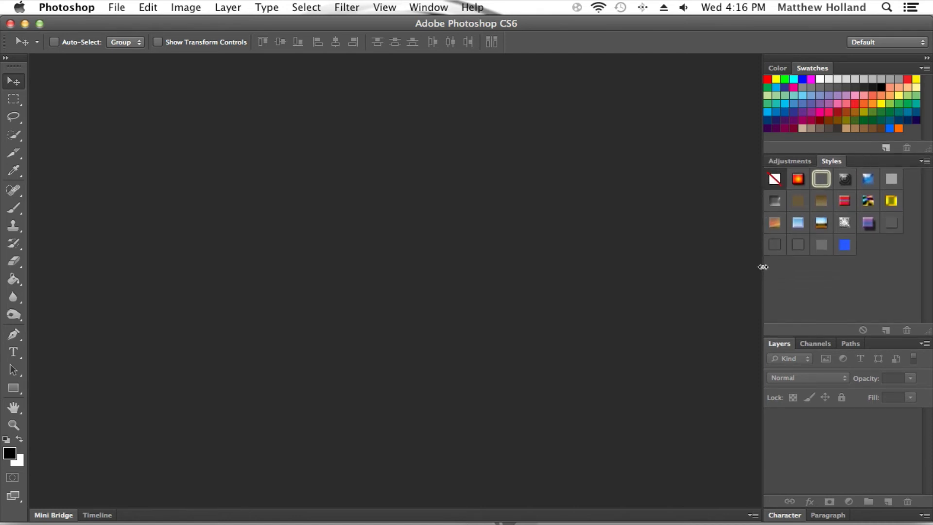
{"action": "mouse_move", "coordinate": [760, 265]}
{"action": "left_mouse_down"}
{"action": "mouse_move", "coordinate": [661, 269]}
{"action": "mouse_move", "coordinate": [770, 276]}
{"action": "left_mouse_up"}
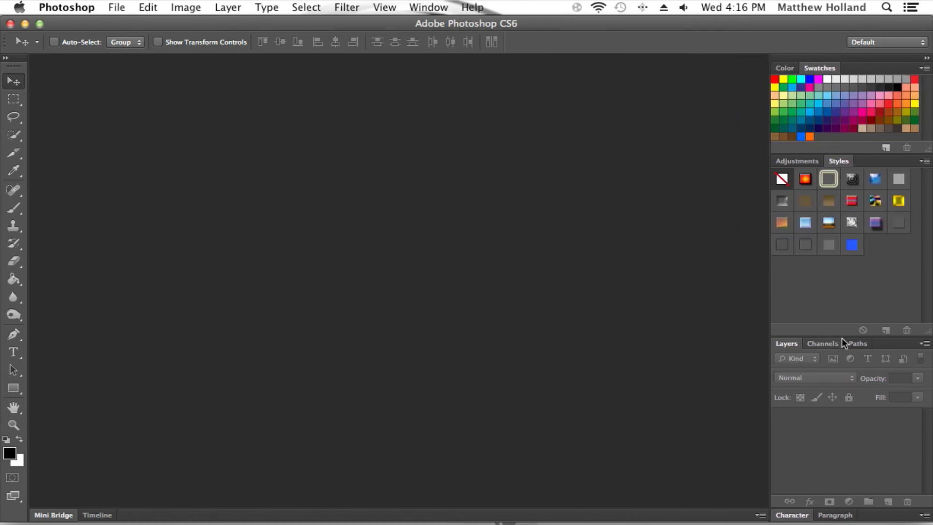
{"action": "left_click_drag", "start_coordinate": [841, 336], "coordinate": [843, 264]}
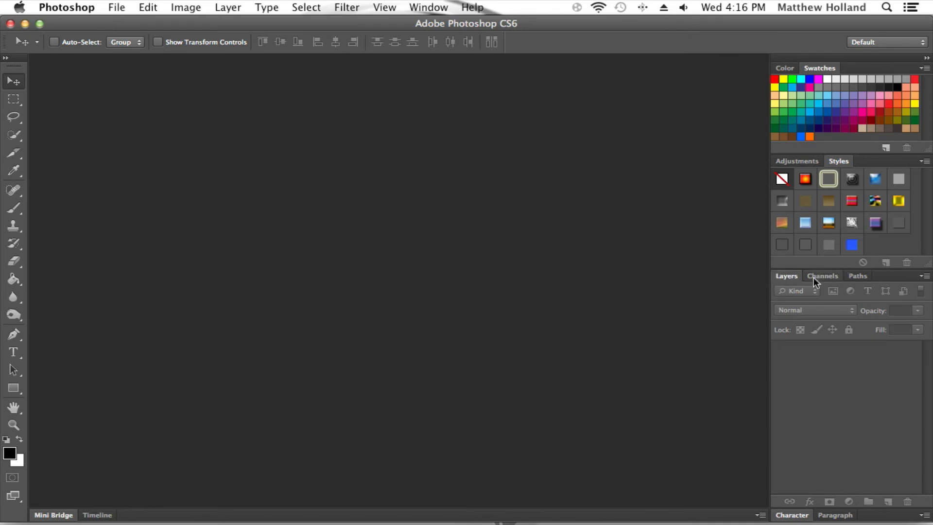
- Look through the Channels and Paths panels, return to Layers and review the Layers panel's options without choosing any
{"action": "left_click", "coordinate": [814, 278]}
{"action": "left_click", "coordinate": [850, 278]}
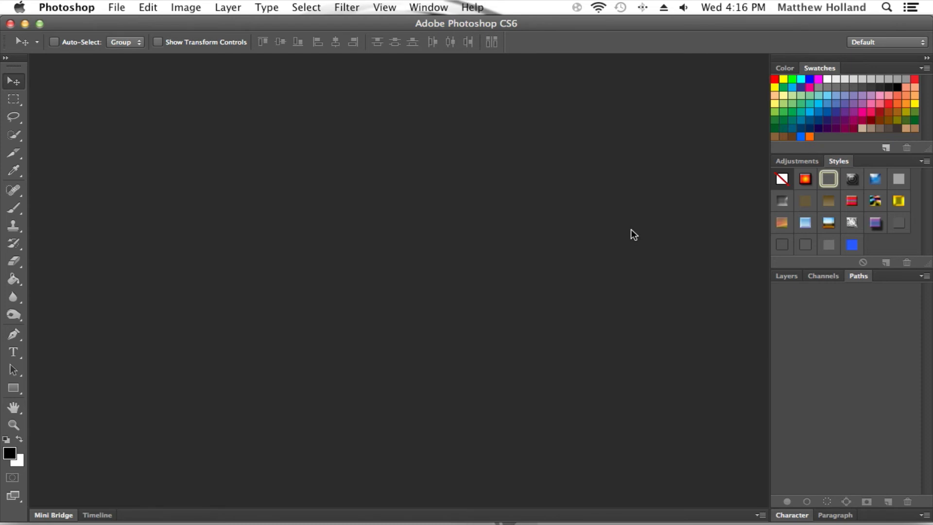
{"action": "left_click", "coordinate": [815, 281]}
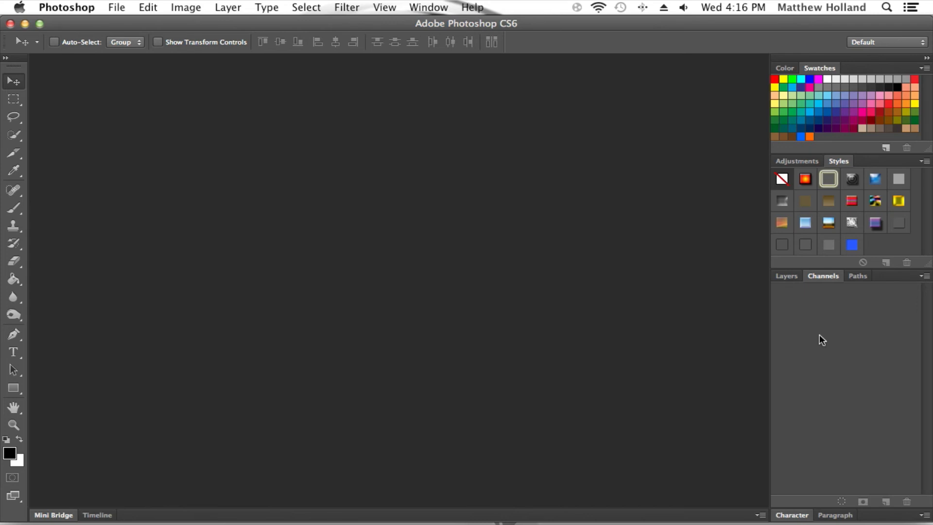
{"action": "left_click", "coordinate": [794, 275]}
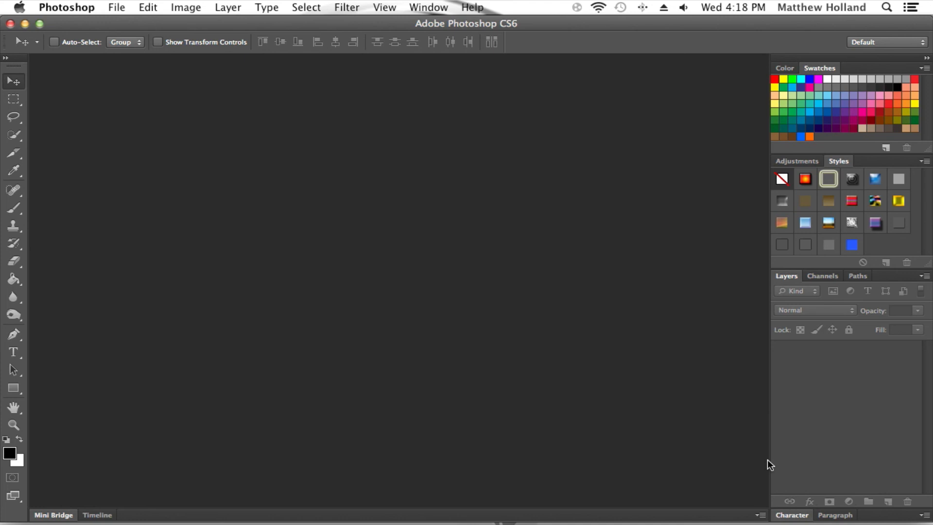
{"action": "left_click", "coordinate": [922, 275]}
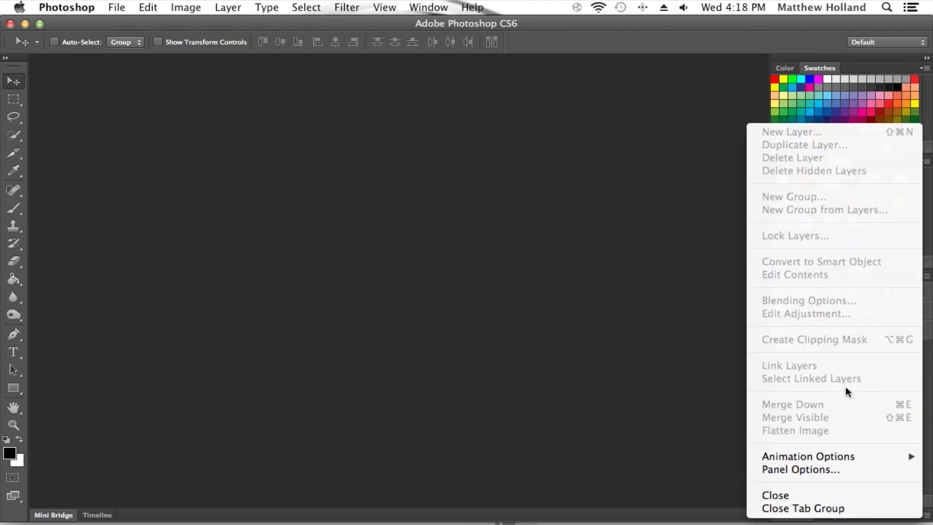
{"action": "left_click", "coordinate": [932, 319]}
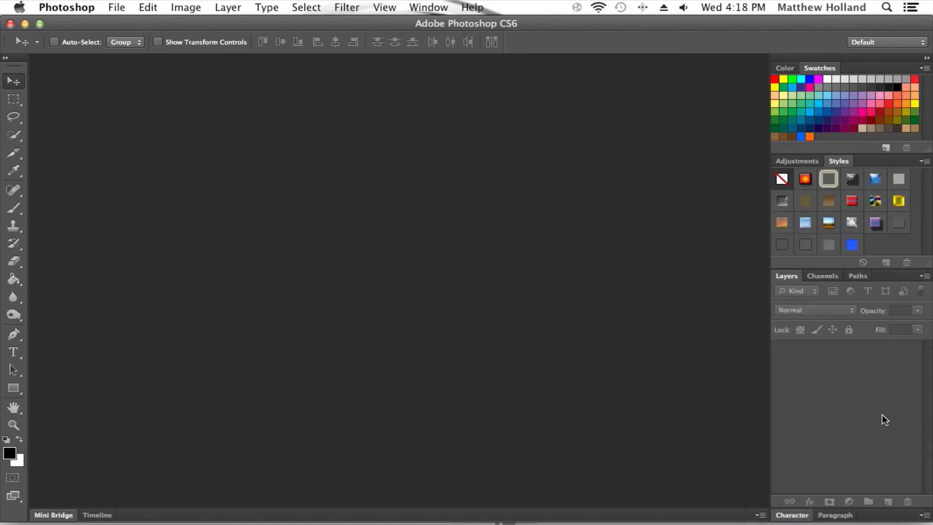